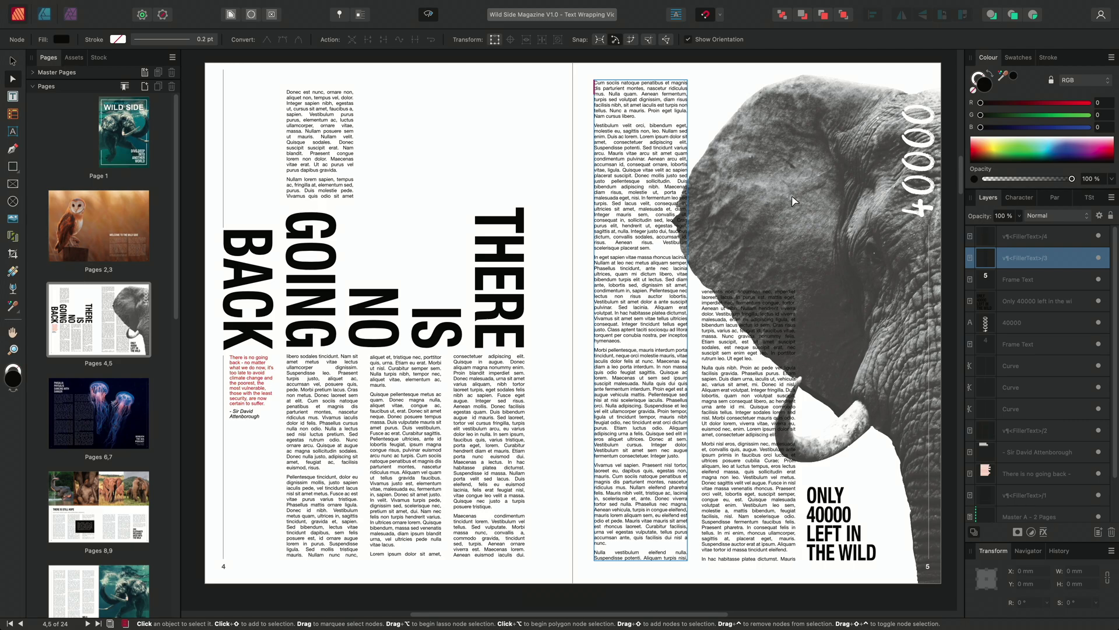
Step: Select the elephant picture and show its Text Wrap settings over the left page
key(v)
click(851, 225)
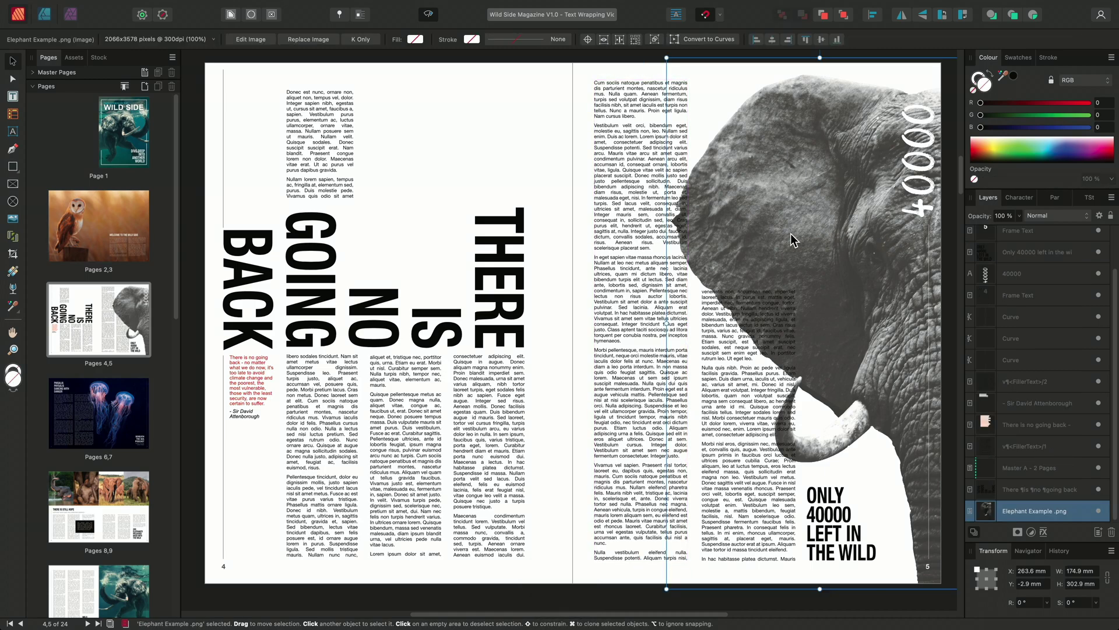
click(232, 15)
drag(852, 121, 505, 87)
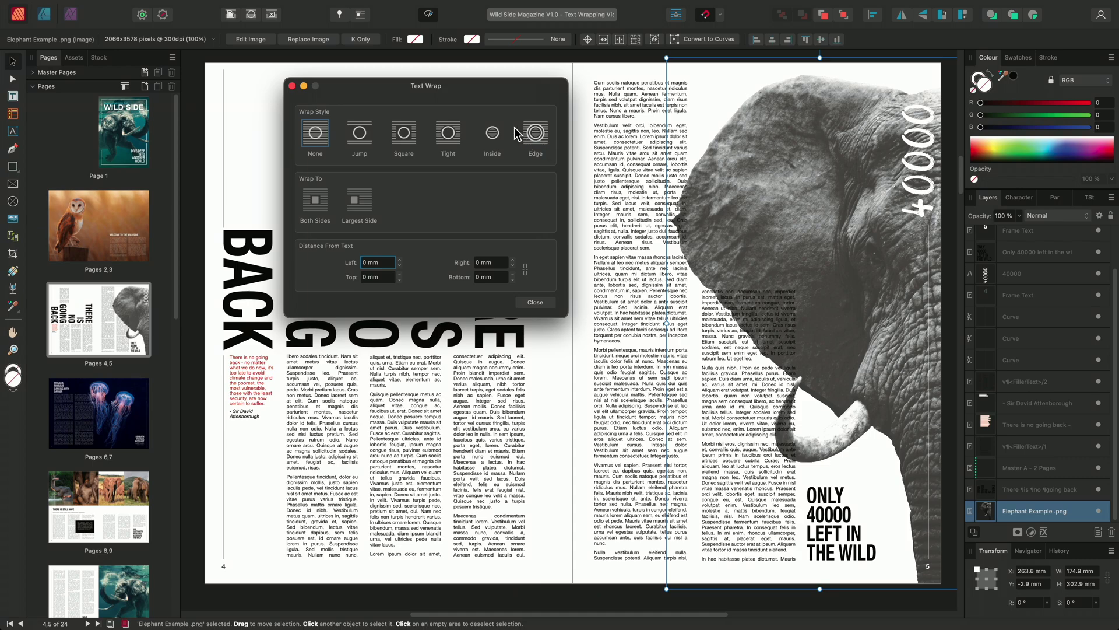
Step: Set the elephant photo's wrap style to Tight
click(450, 140)
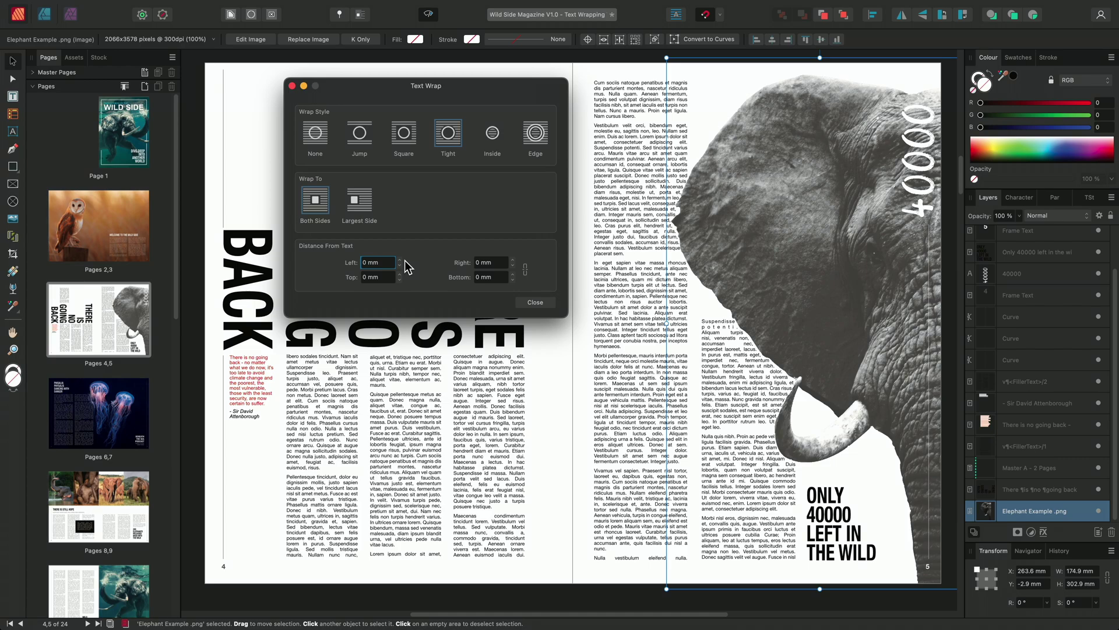
Step: Set the elephant's Left, Top, Right and Bottom distance from text to 6 mm
click(400, 260)
click(400, 260)
click(400, 260)
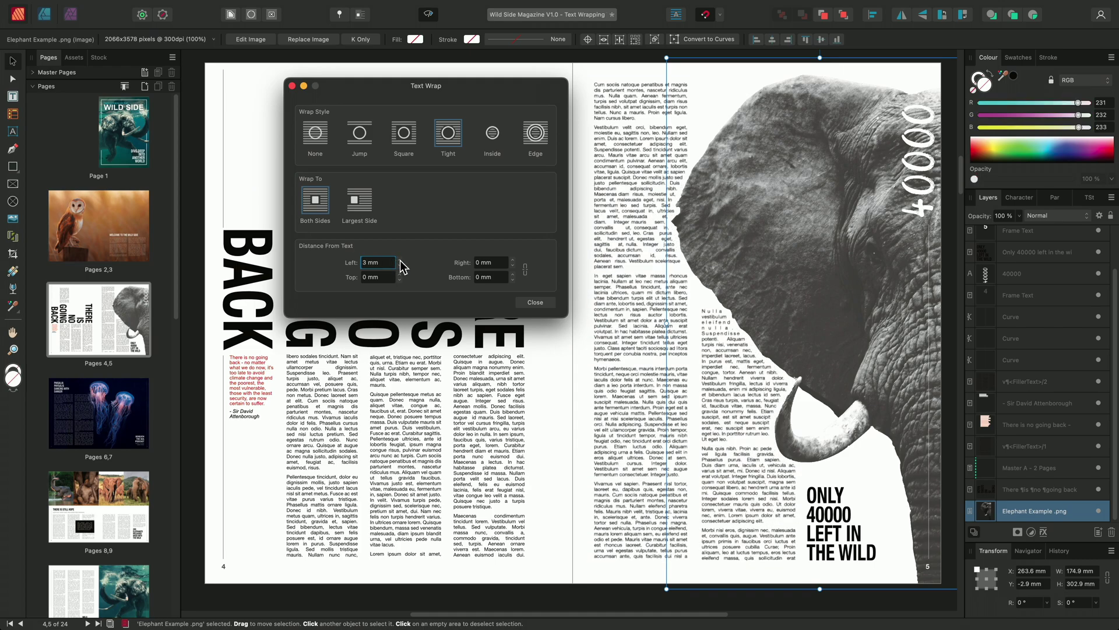
click(400, 260)
click(400, 260)
click(400, 260)
click(513, 260)
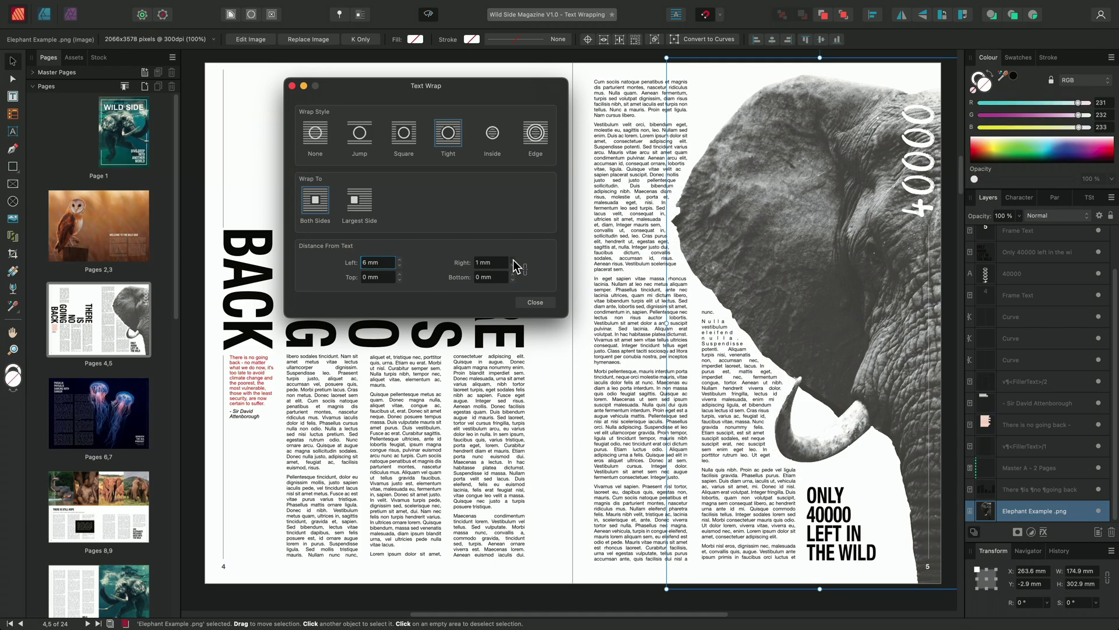
click(514, 260)
click(514, 260)
click(513, 260)
click(513, 261)
click(513, 267)
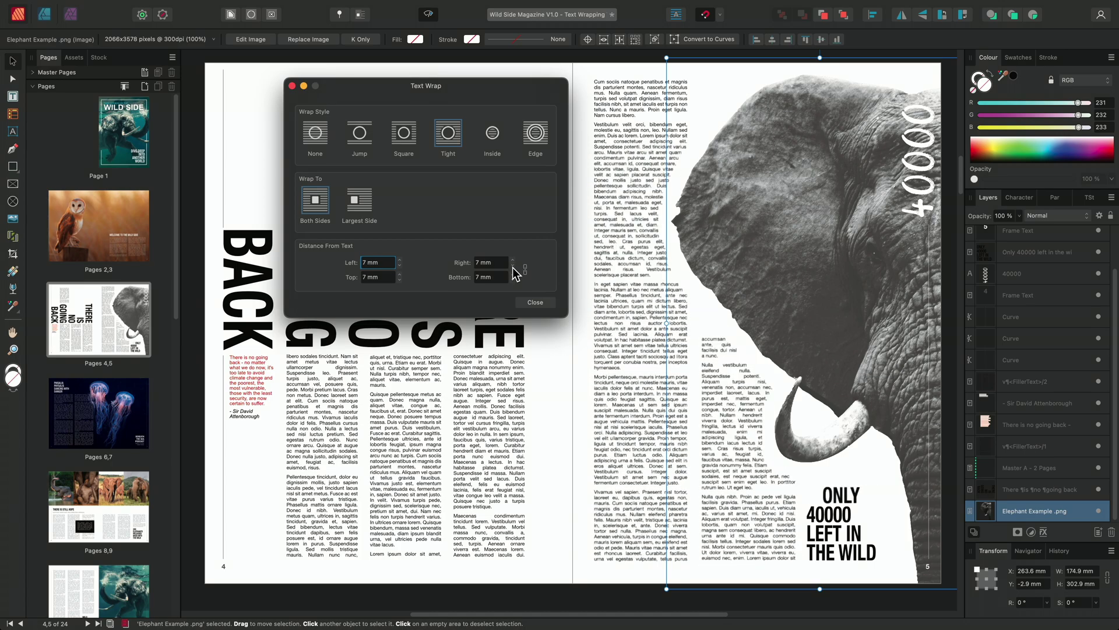
click(513, 267)
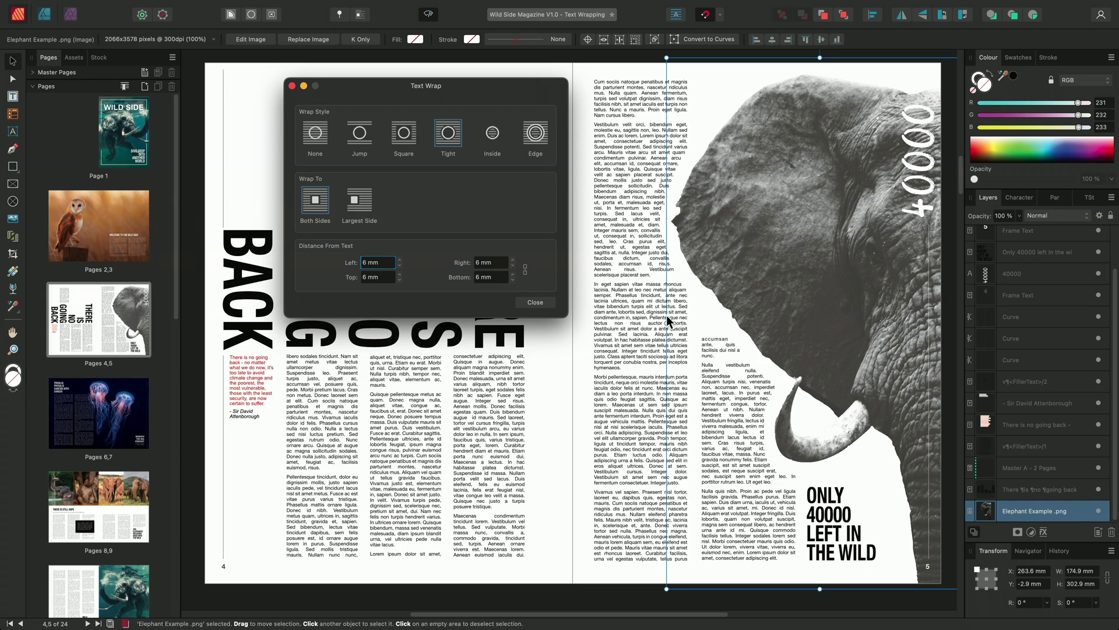
Step: Scroll to the jellyfish spread on pages 6–7 and select the jellyfish picture
drag(963, 178, 960, 211)
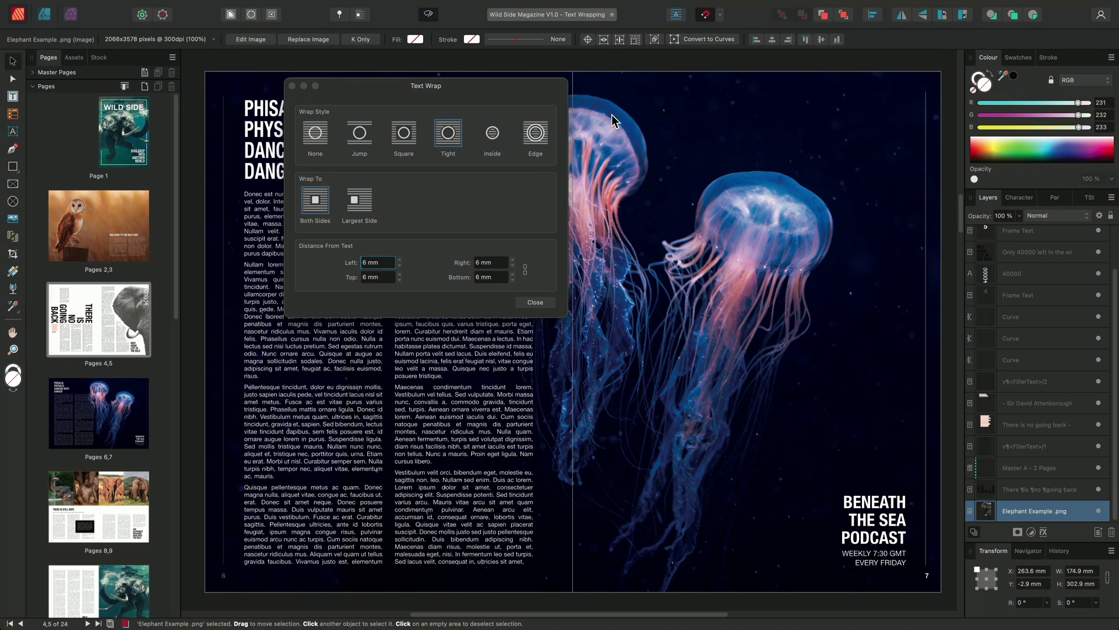
drag(470, 93, 831, 136)
click(540, 115)
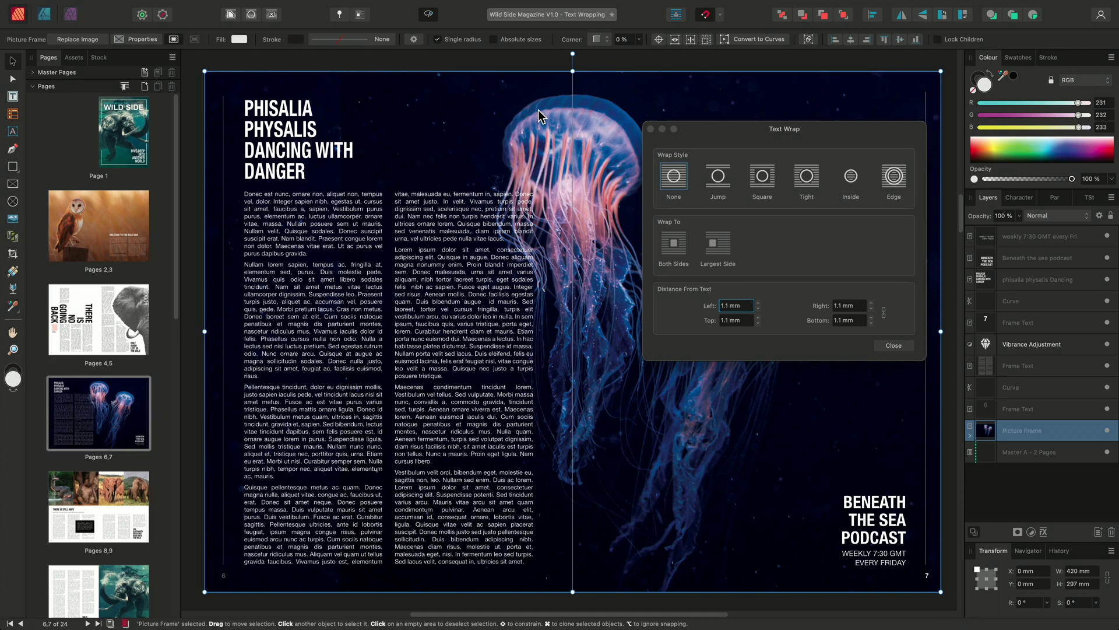
Step: Try a Tight wrap on the jellyfish picture, then set it to None and close Text Wrap
click(808, 180)
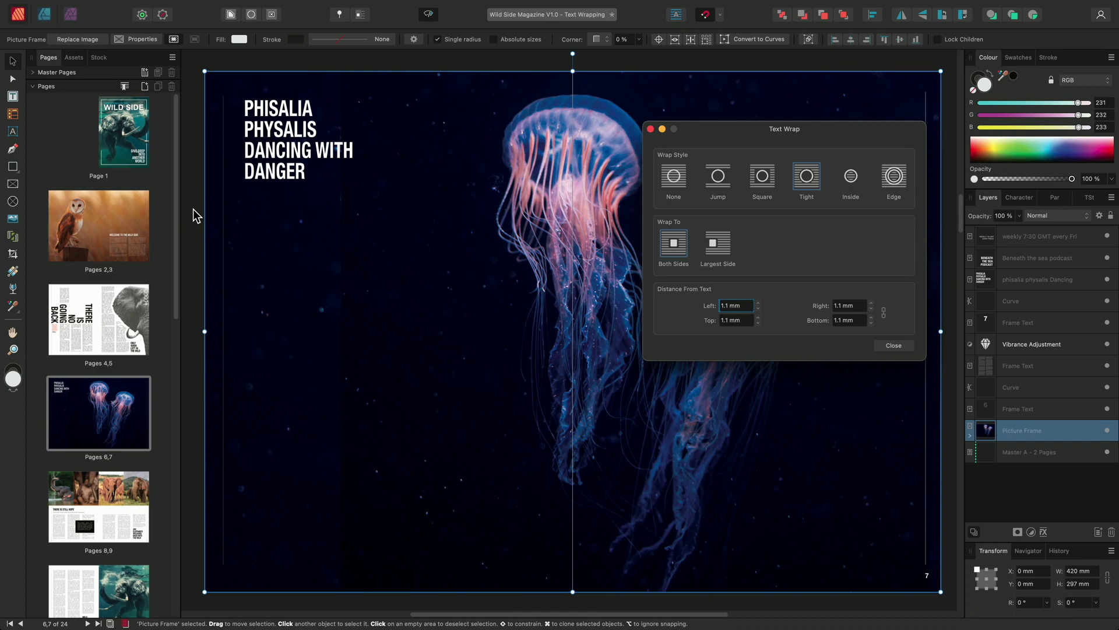
click(671, 182)
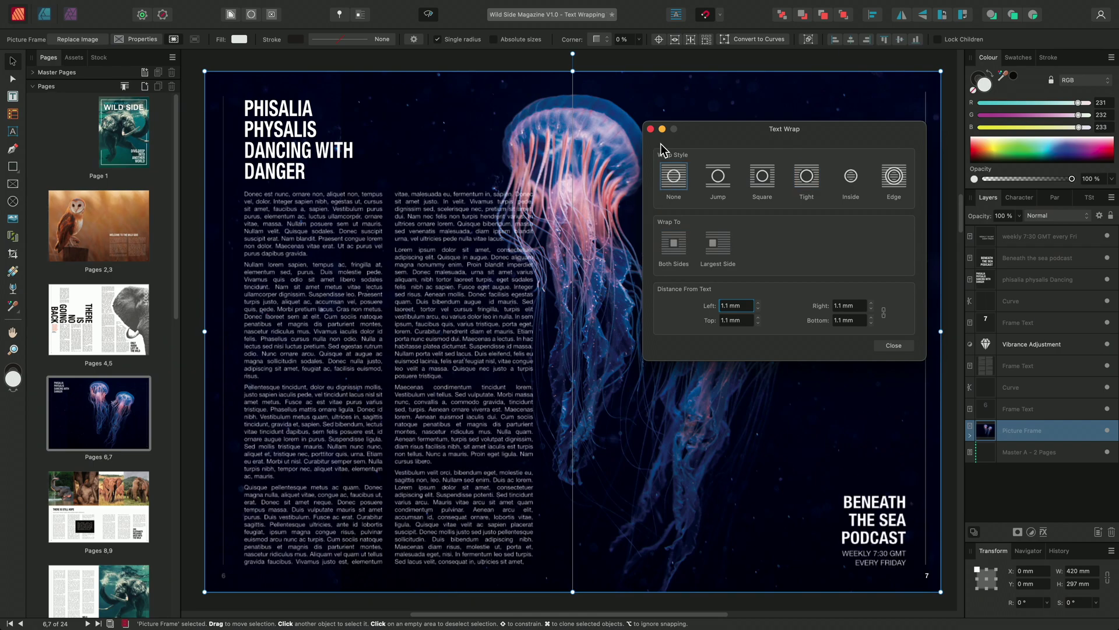
click(650, 128)
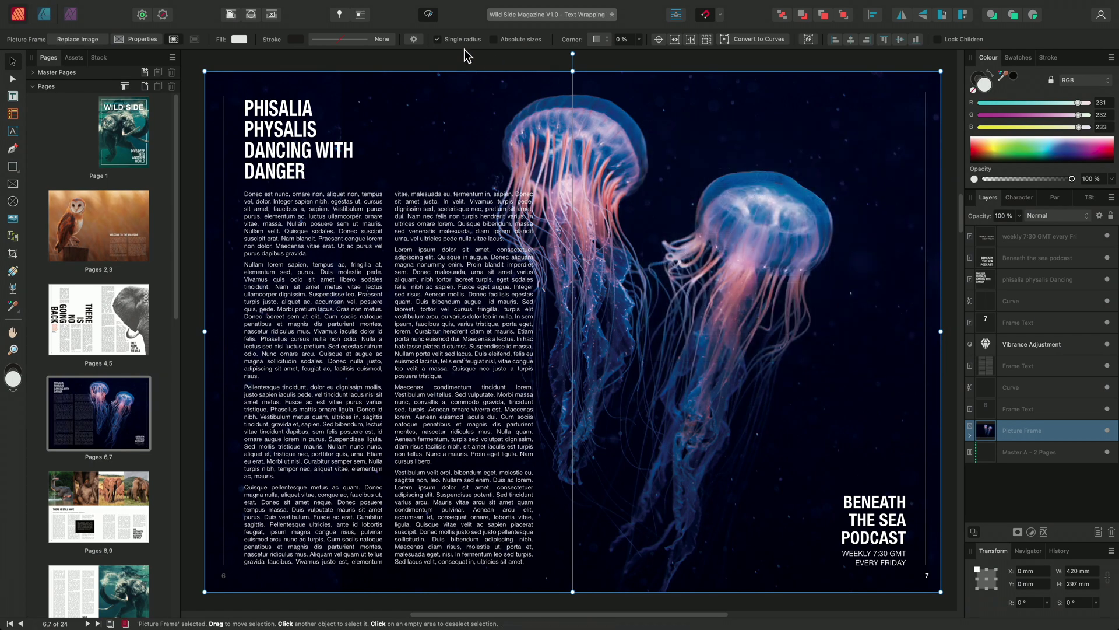
Step: Reshape the jellyfish picture's wrap outline with the Node tool to trace the left jellyfish
click(253, 17)
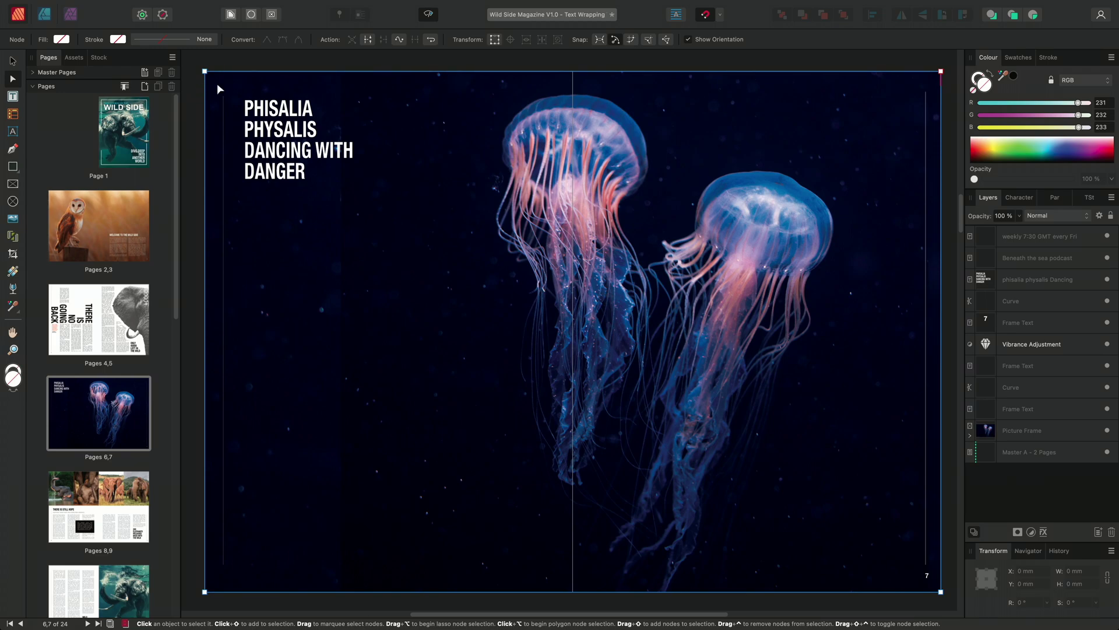
drag(205, 71, 518, 95)
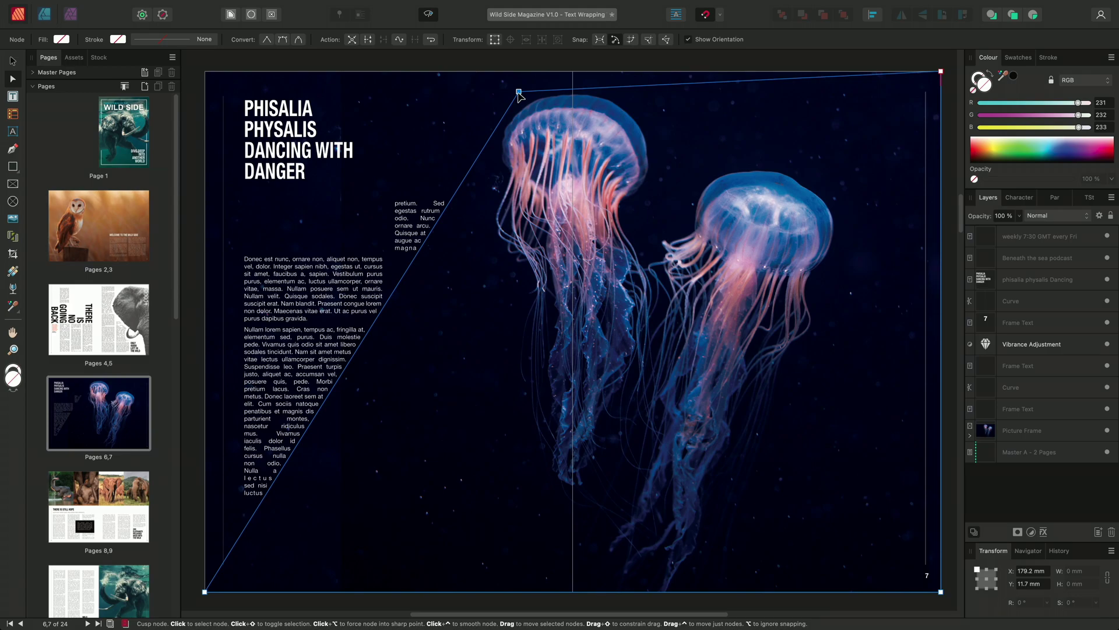
click(479, 156)
mouse_move(479, 156)
mouse_down()
mouse_move(496, 161)
mouse_move(502, 138)
mouse_move(483, 143)
mouse_up()
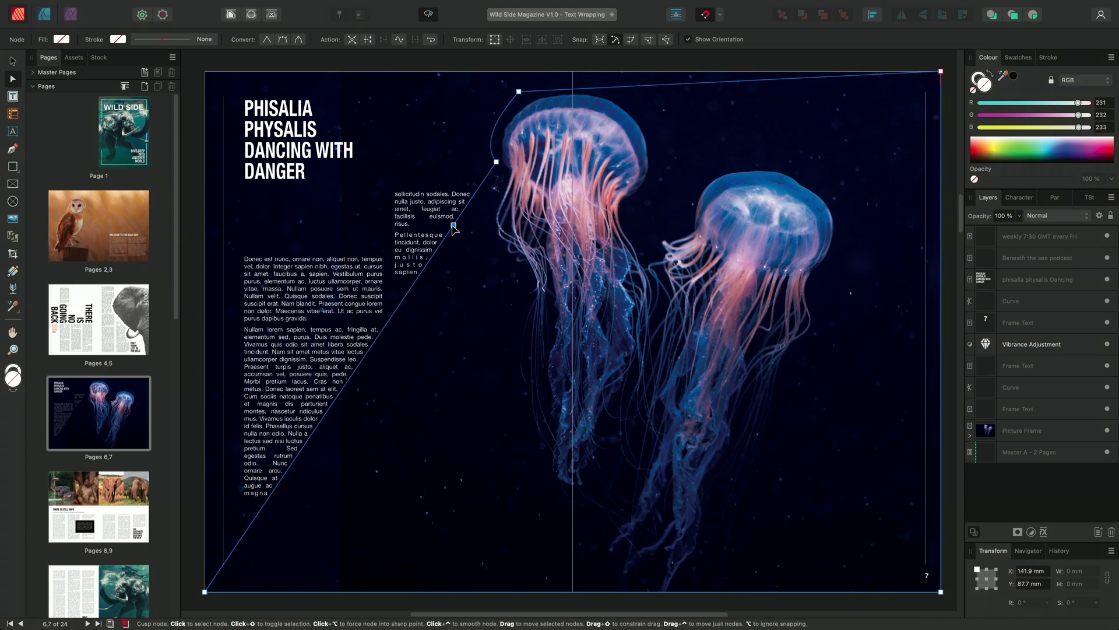
drag(453, 225, 533, 530)
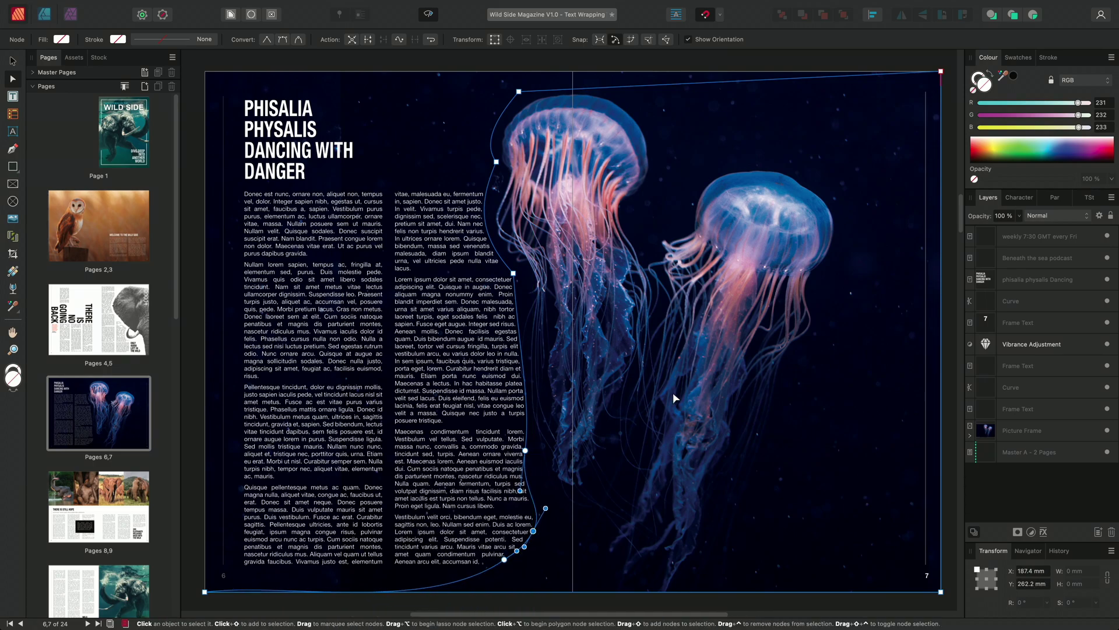
Step: Select the podcast schedule and BENEATH THE SEA PODCAST title layers in the Layers panel
click(463, 114)
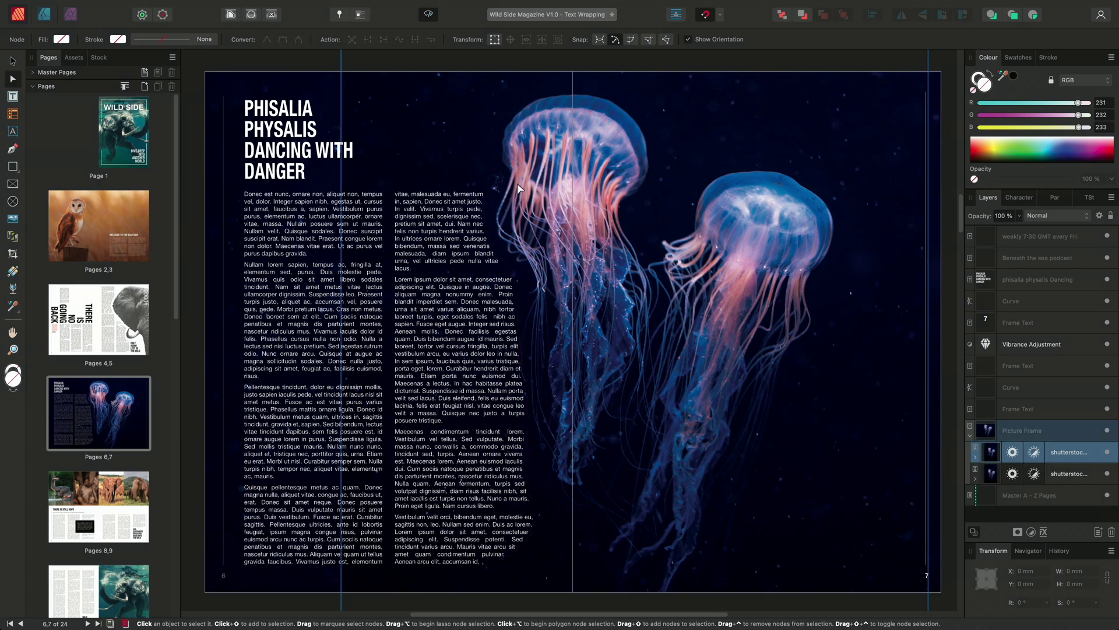
scroll(758, 350, up, 4)
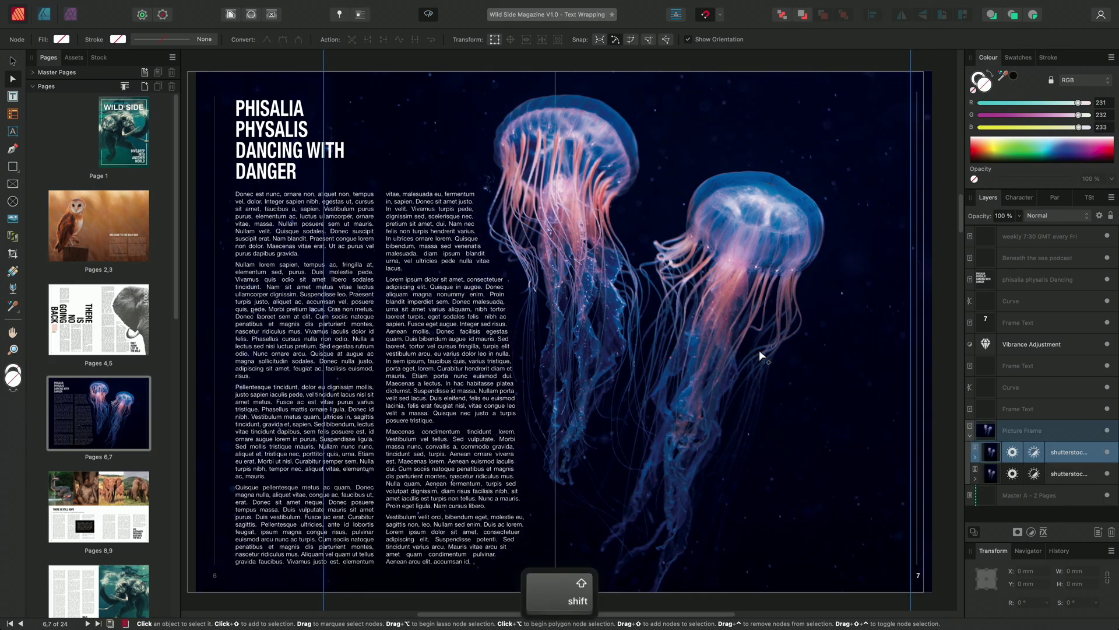
scroll(771, 379, up, 3)
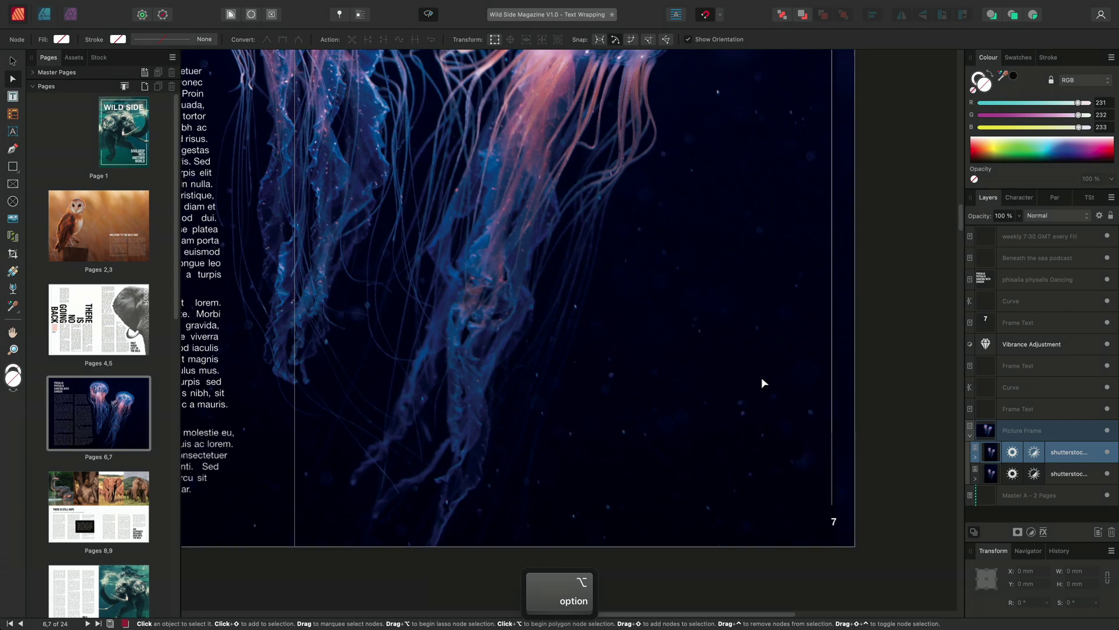
click(1031, 239)
shift+click(1038, 260)
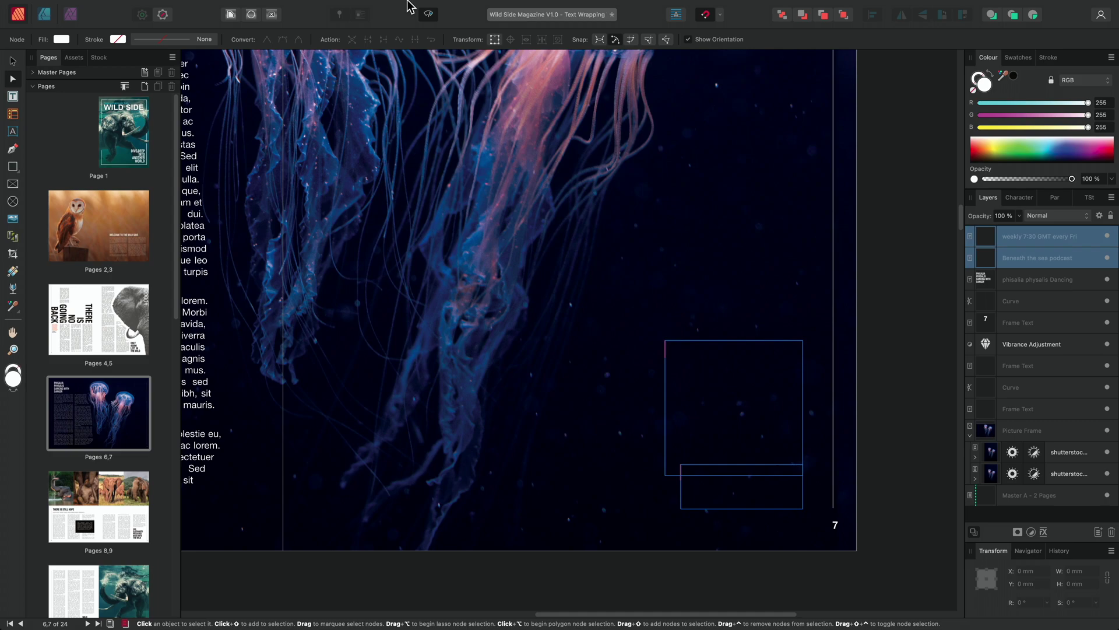
Step: Set both podcast text frames to Ignore Text Wraps via the Text menu
click(241, 7)
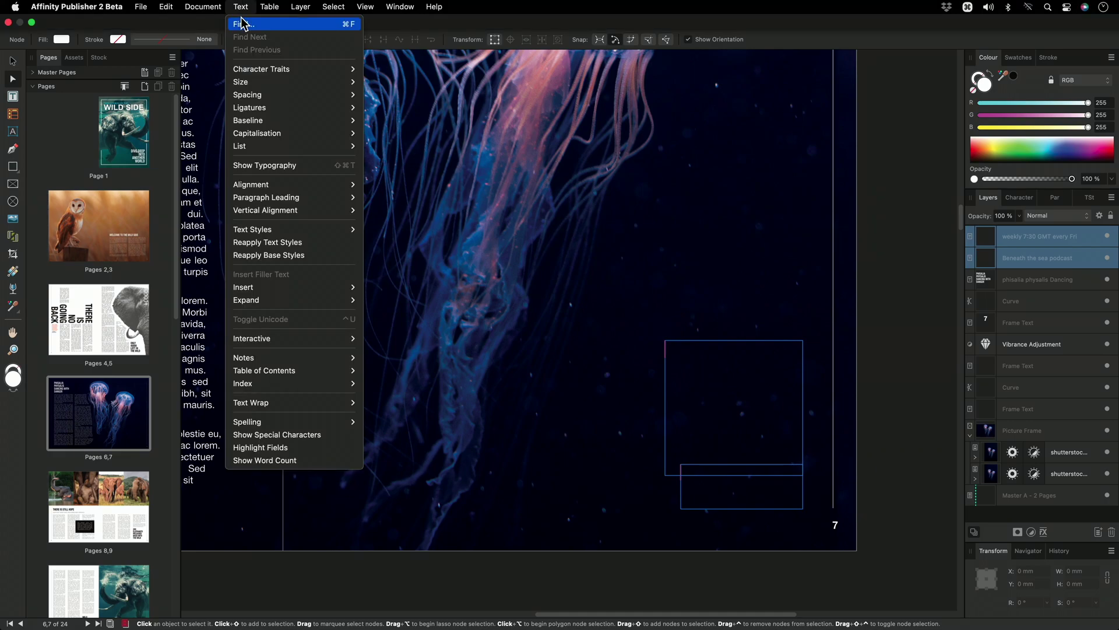
mouse_move(299, 403)
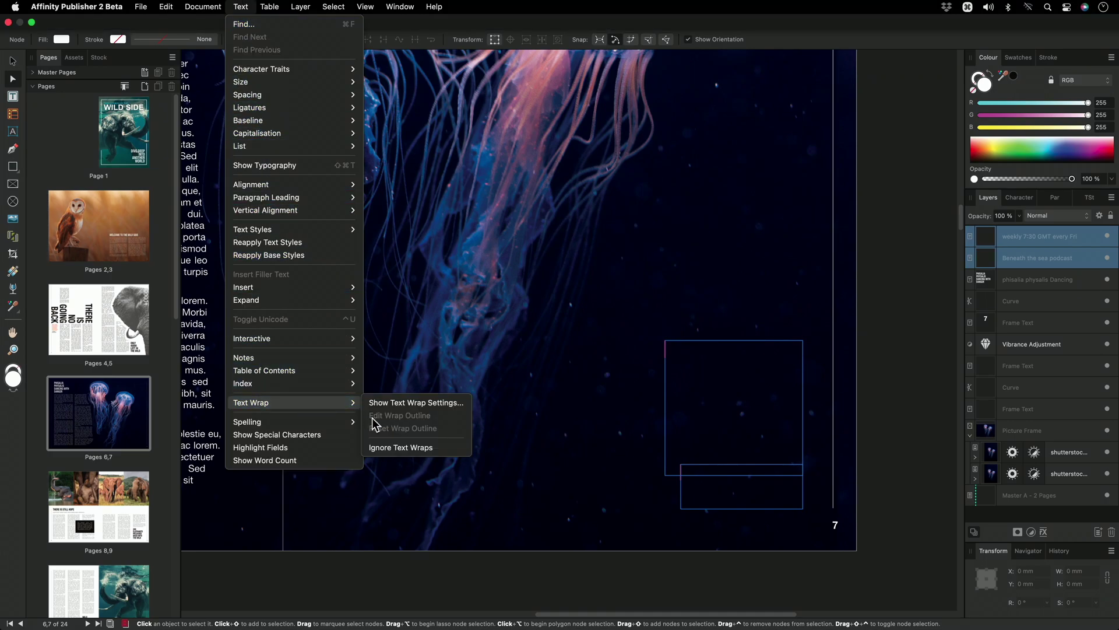
click(450, 447)
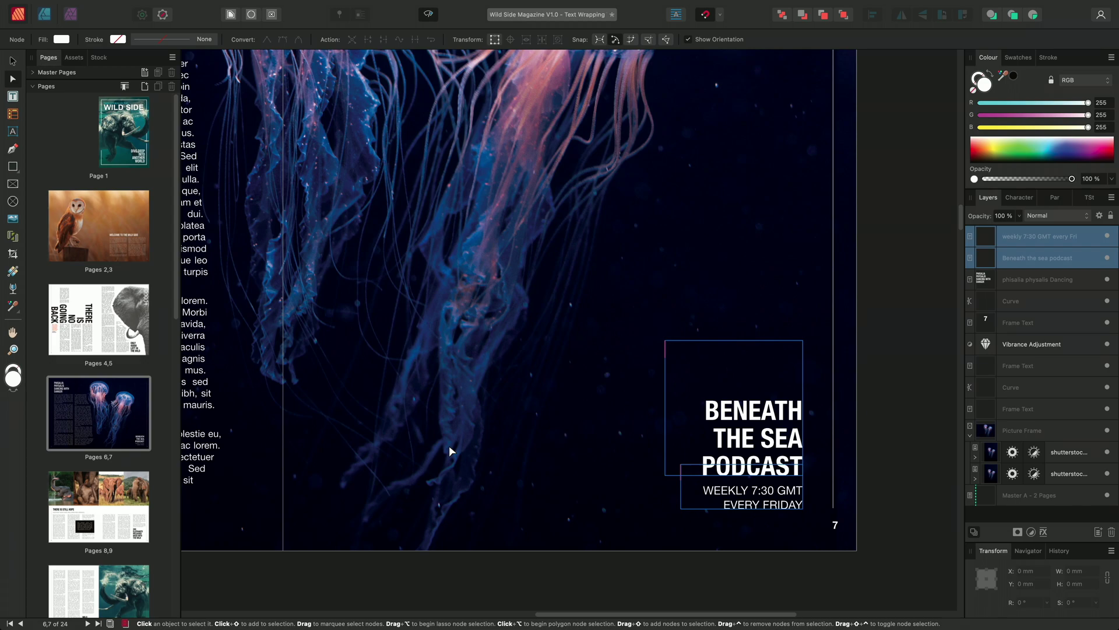
Step: Go to pages 8–9 and bring up Text Wrap settings for the black pull-quote box
click(96, 505)
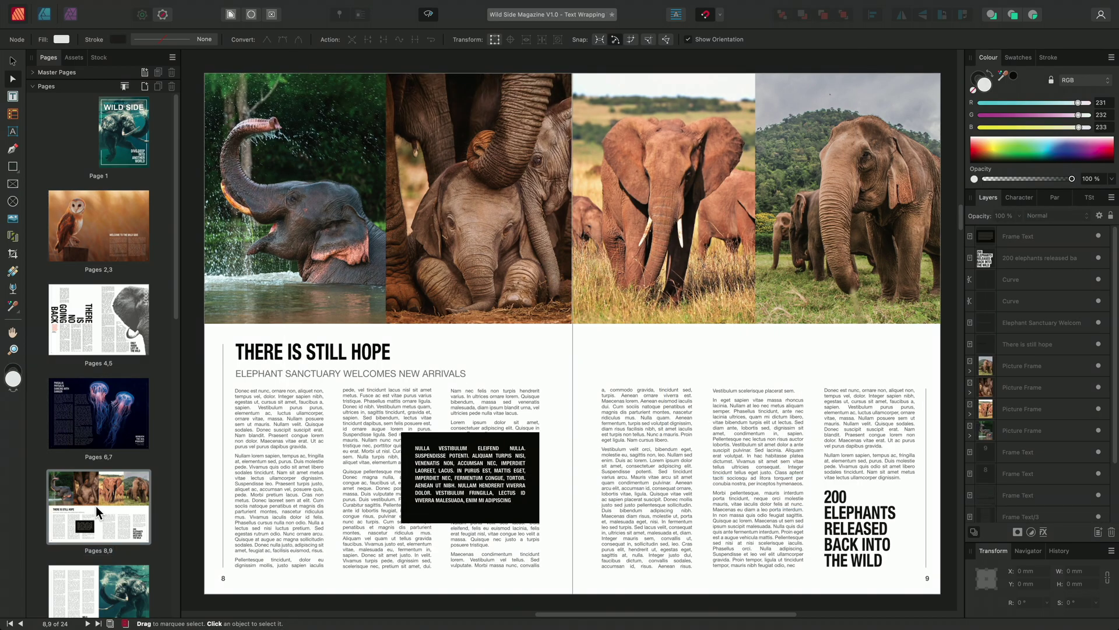
click(475, 473)
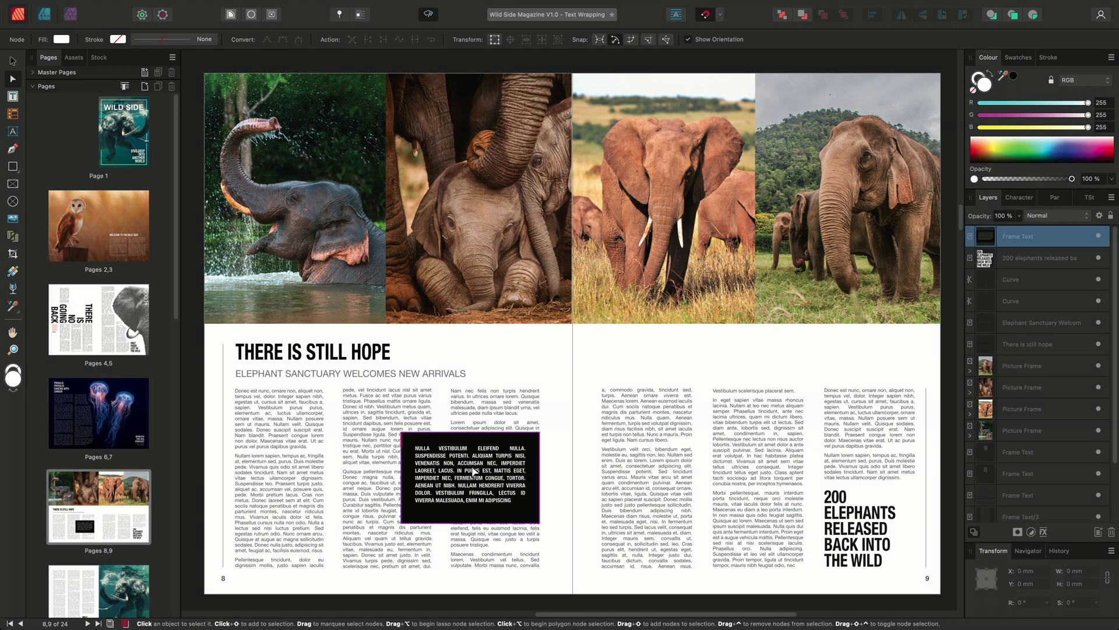
key(v)
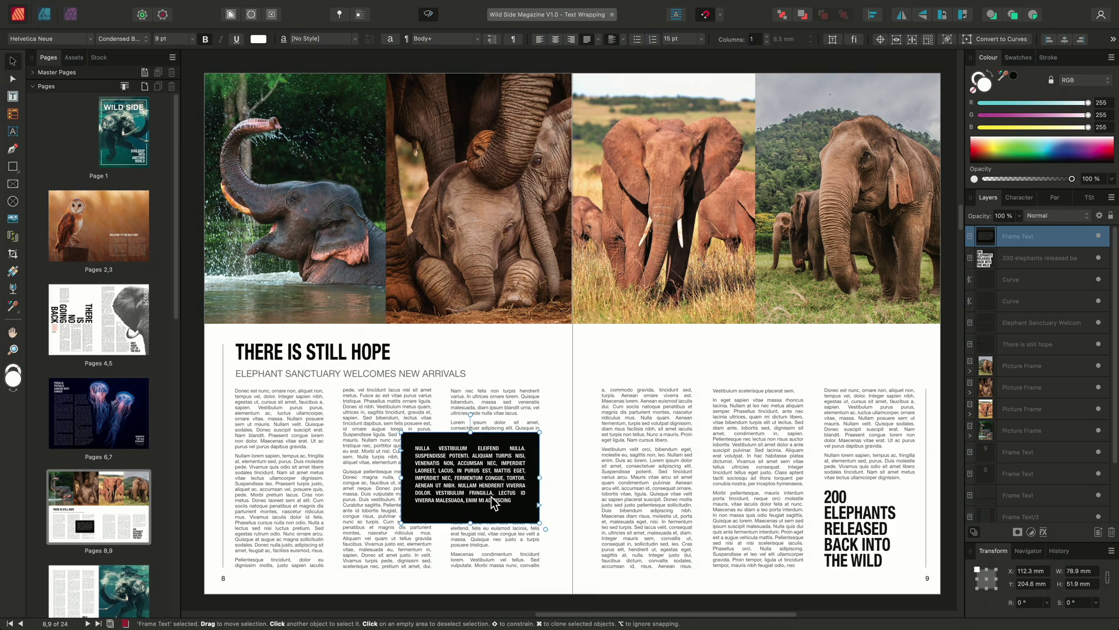
click(232, 16)
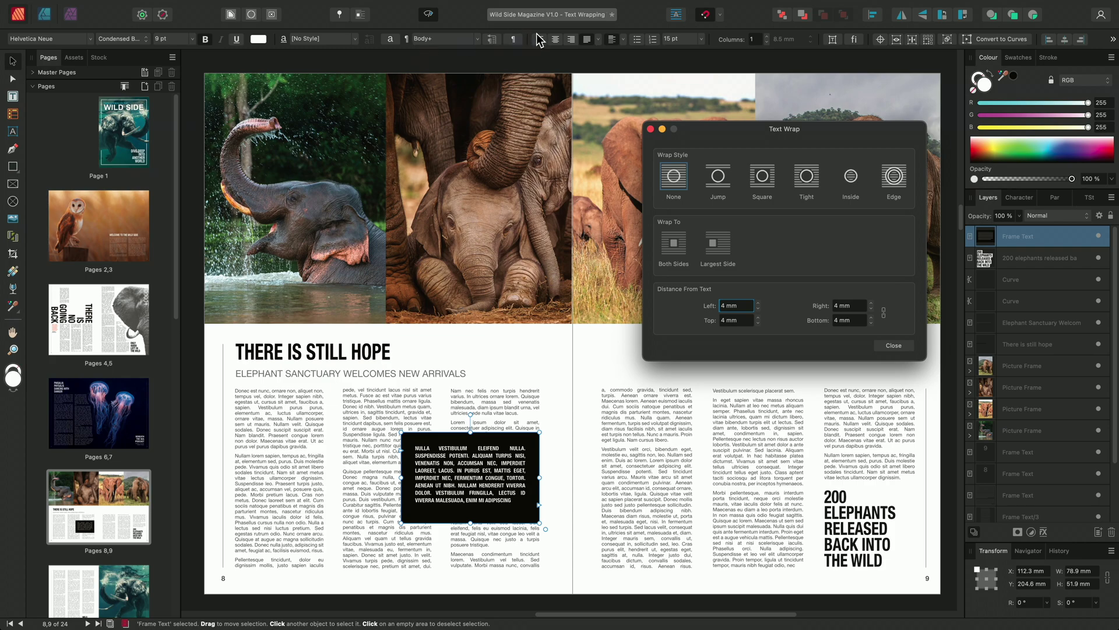
Step: Give the pull-quote box a Square wrap with 6 mm distance from text
click(765, 183)
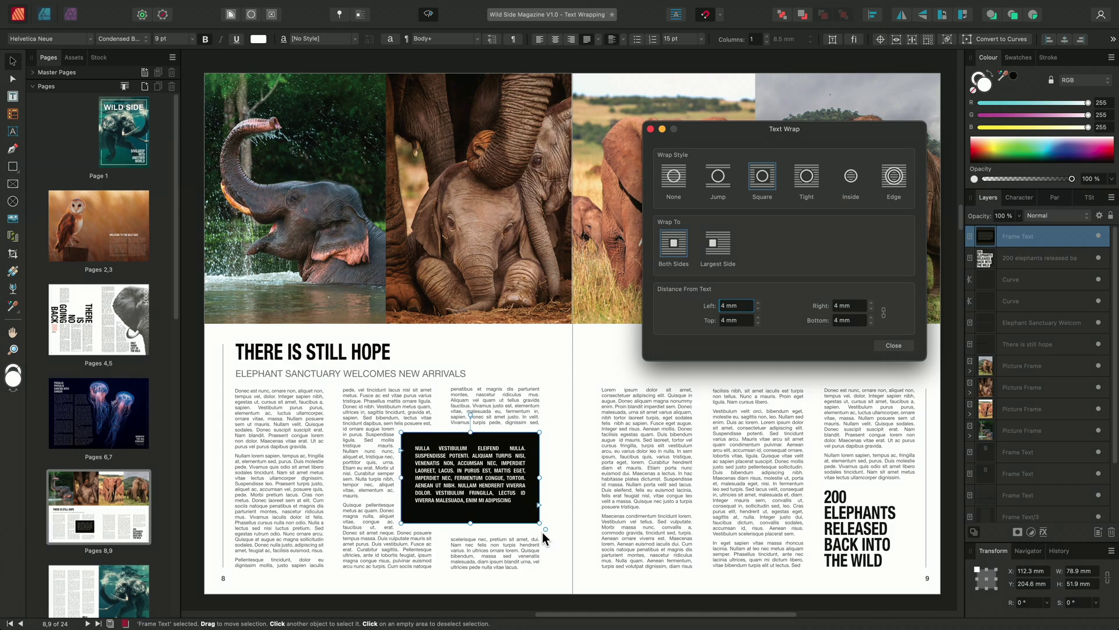
click(758, 304)
click(758, 304)
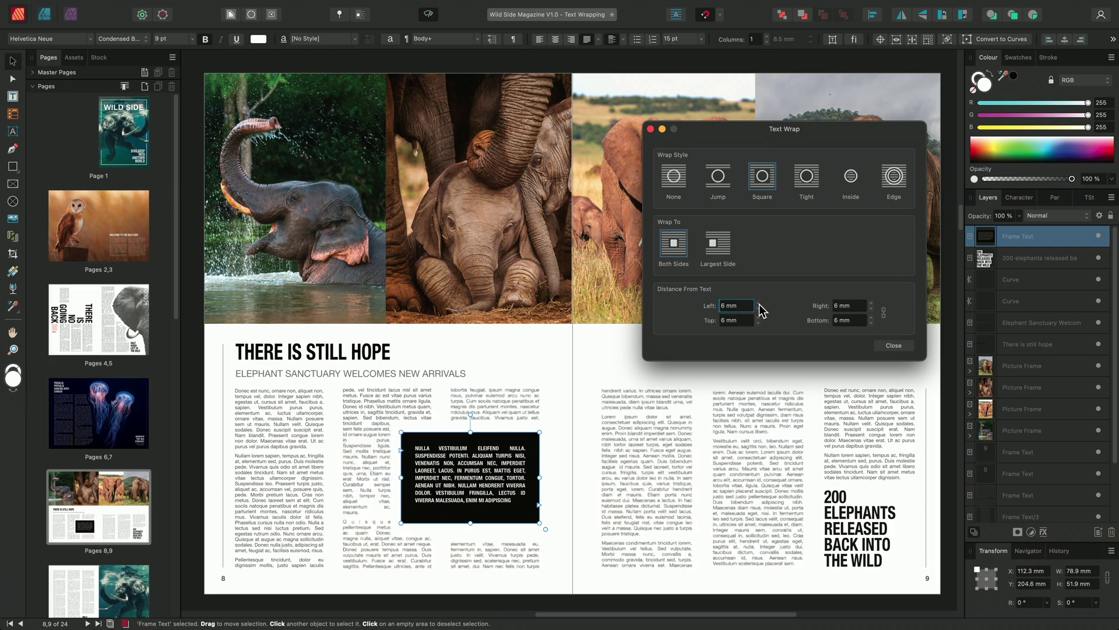